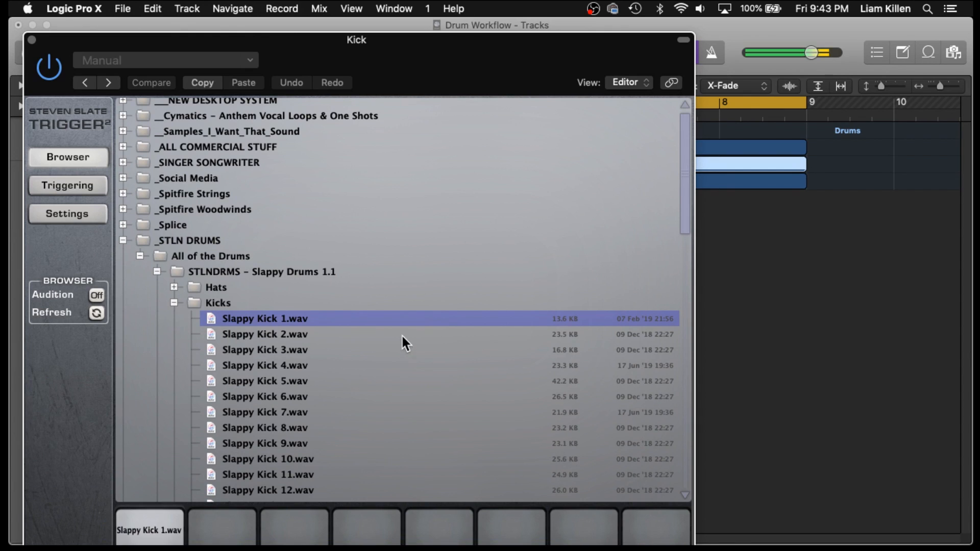
# Load Slappy Kick 2.wav into the kick Trigger 2's first sample slot and lower its sensitivity to 18 during playback.
pyautogui.moveTo(261, 335); pyautogui.dragTo(146, 536)
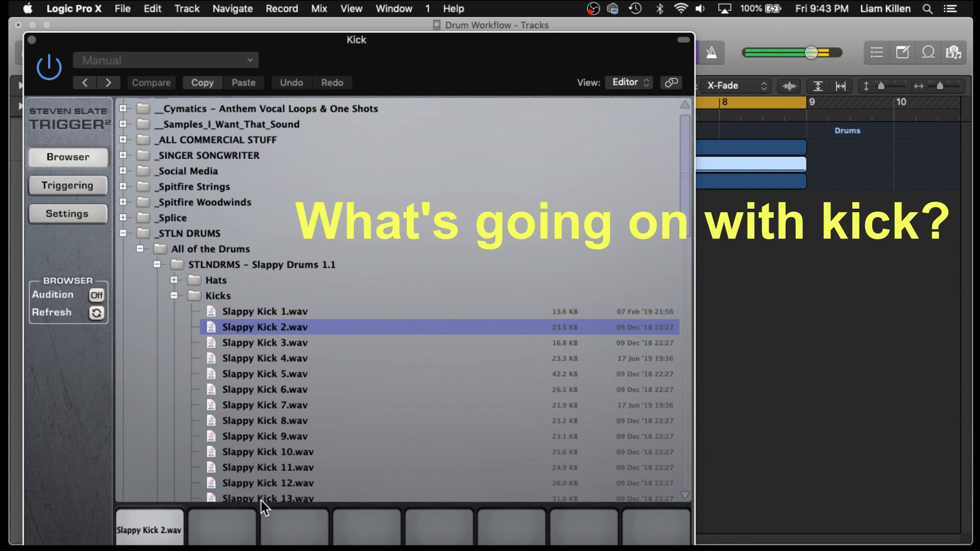
pyautogui.click(38, 182)
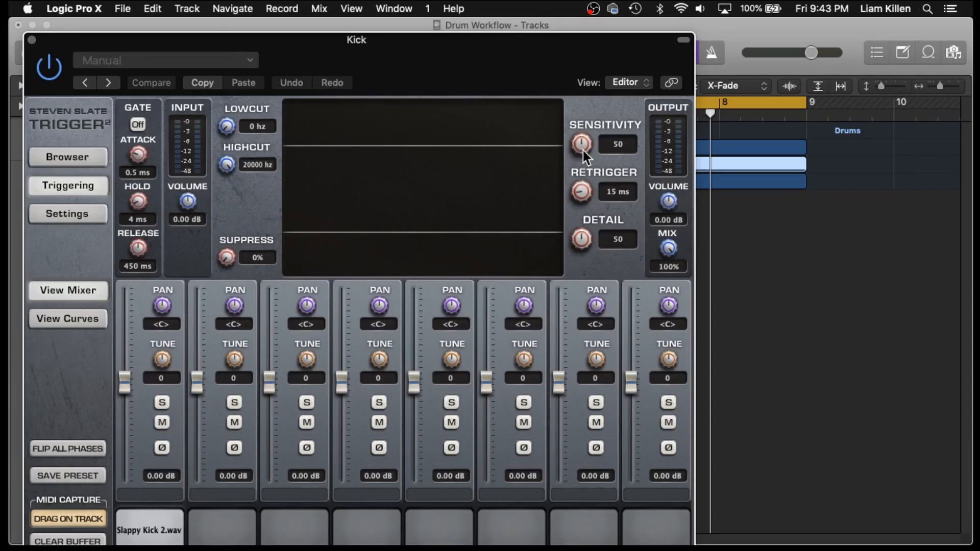
pyautogui.press('space')
pyautogui.moveTo(583, 149); pyautogui.dragTo(583, 260)
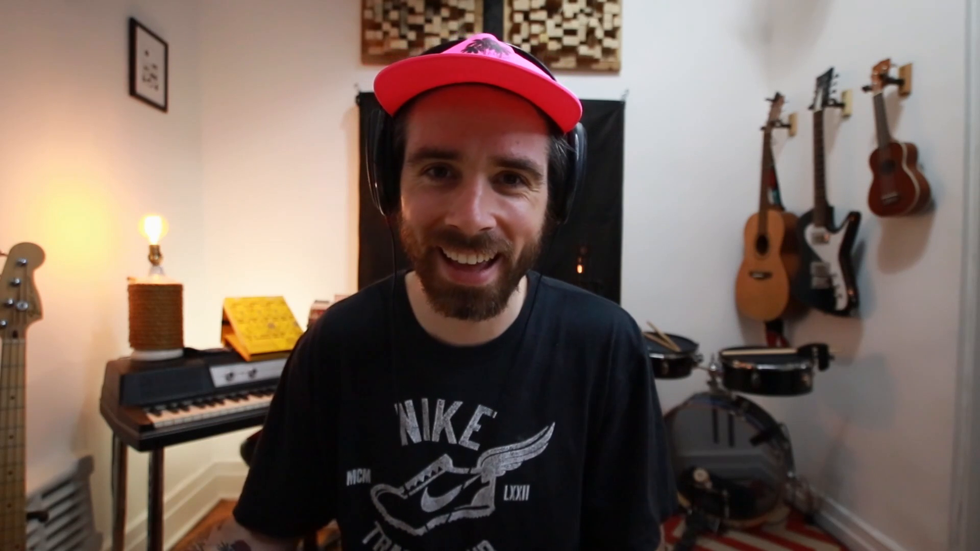
pyautogui.moveTo(583, 152); pyautogui.dragTo(585, 149)
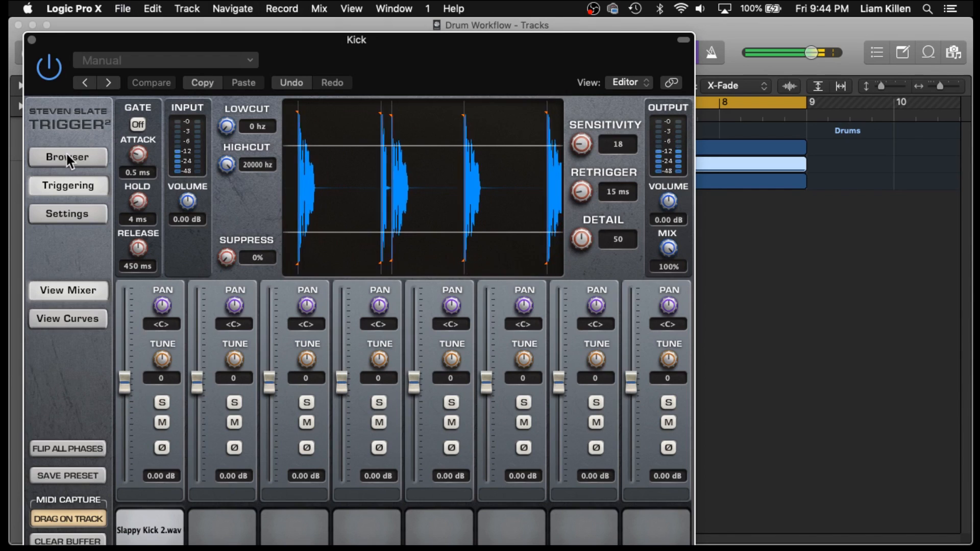
# Try the Slappy Kick samples following number 2 one after another in the kick trigger's first sample slot.
pyautogui.click(65, 158)
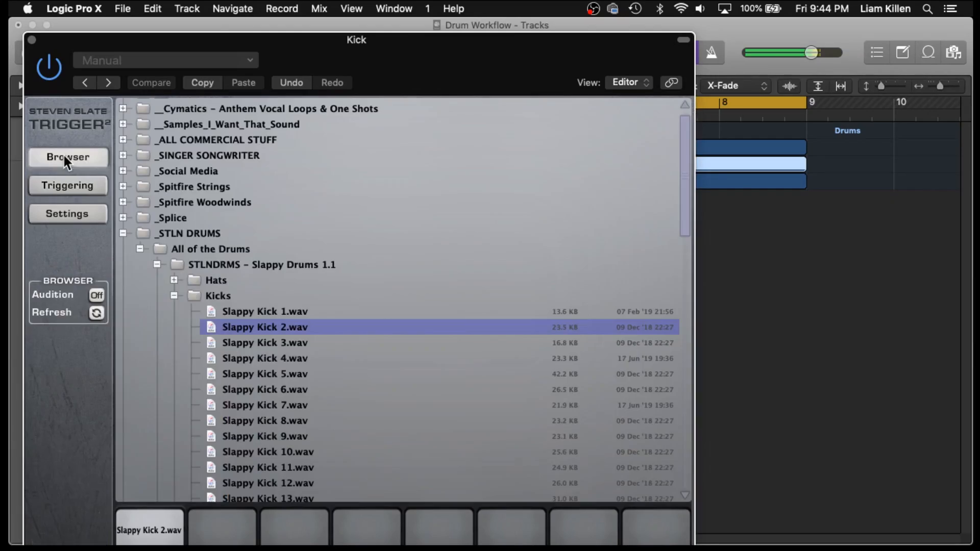
pyautogui.moveTo(240, 339); pyautogui.dragTo(145, 524)
pyautogui.moveTo(245, 353); pyautogui.dragTo(186, 482)
pyautogui.moveTo(266, 360); pyautogui.dragTo(164, 523)
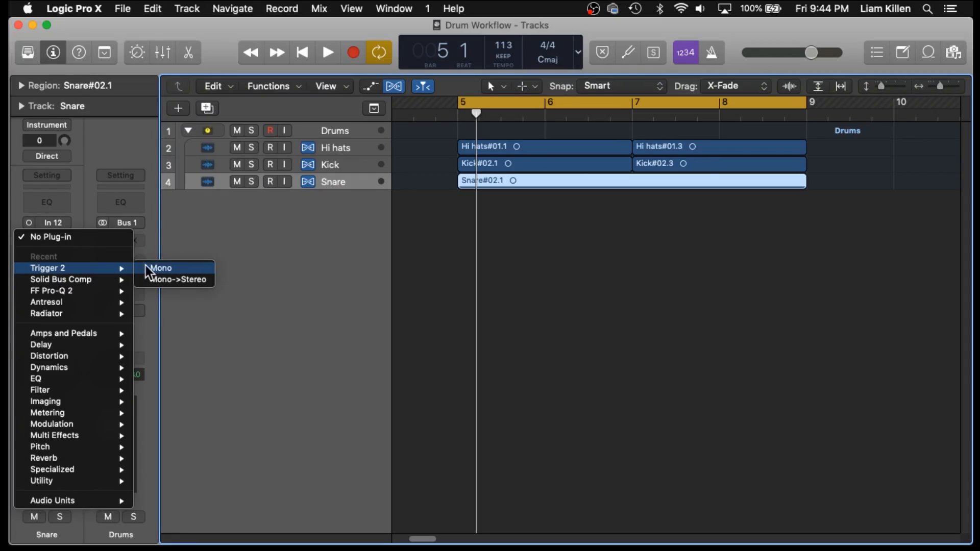
# Insert a mono Trigger 2 on the Snare track and load Slappy Snare 1.wav from the Slappy Drums 1.1 Snares folder.
pyautogui.click(157, 268)
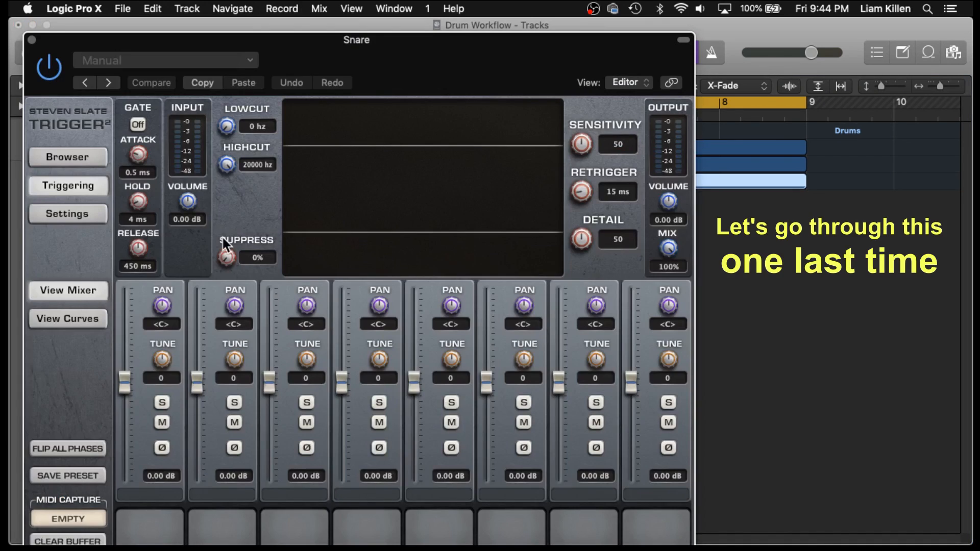
pyautogui.click(64, 159)
pyautogui.click(123, 246)
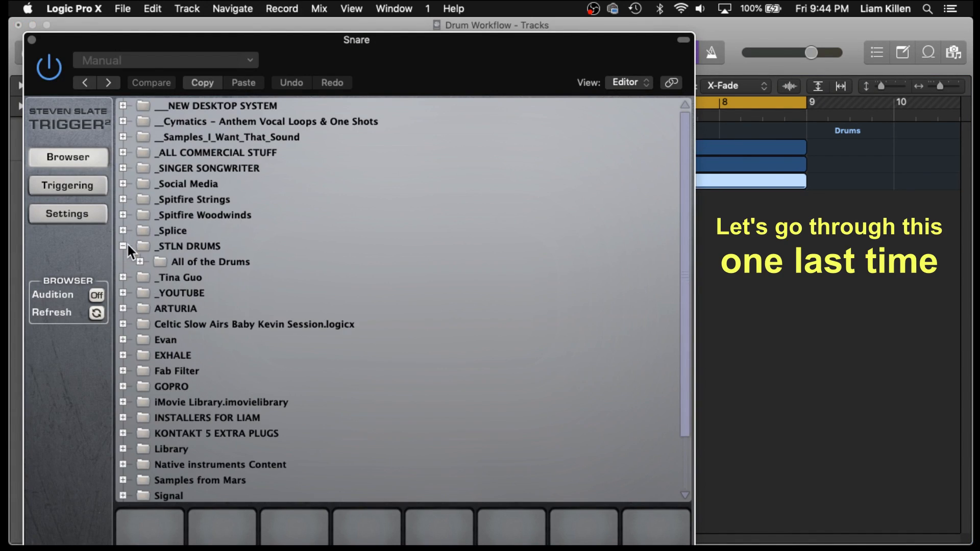
pyautogui.click(140, 261)
pyautogui.click(157, 277)
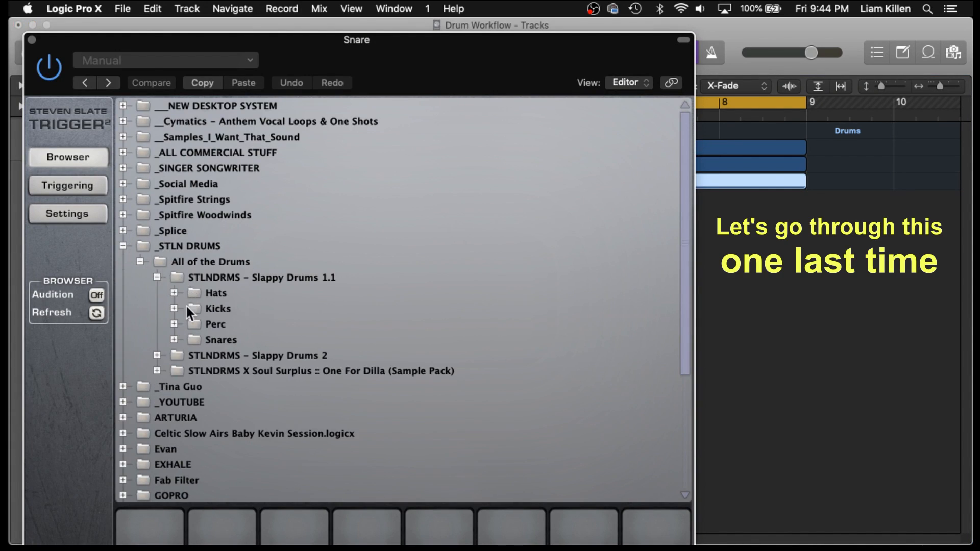
pyautogui.click(174, 339)
pyautogui.click(235, 355)
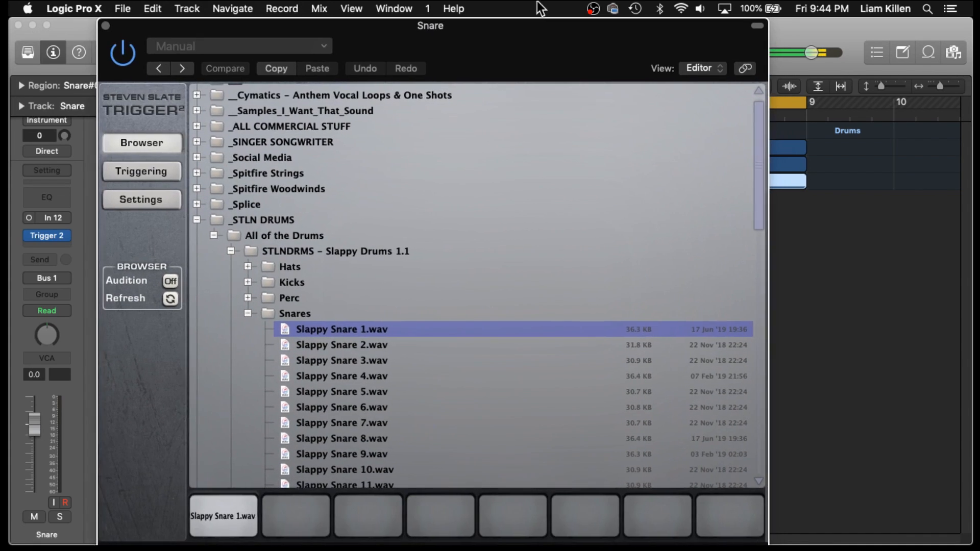
# Try the Slappy Snare samples from number 2 to number 7 in turn in the snare trigger's first sample slot.
pyautogui.moveTo(369, 349); pyautogui.dragTo(272, 491)
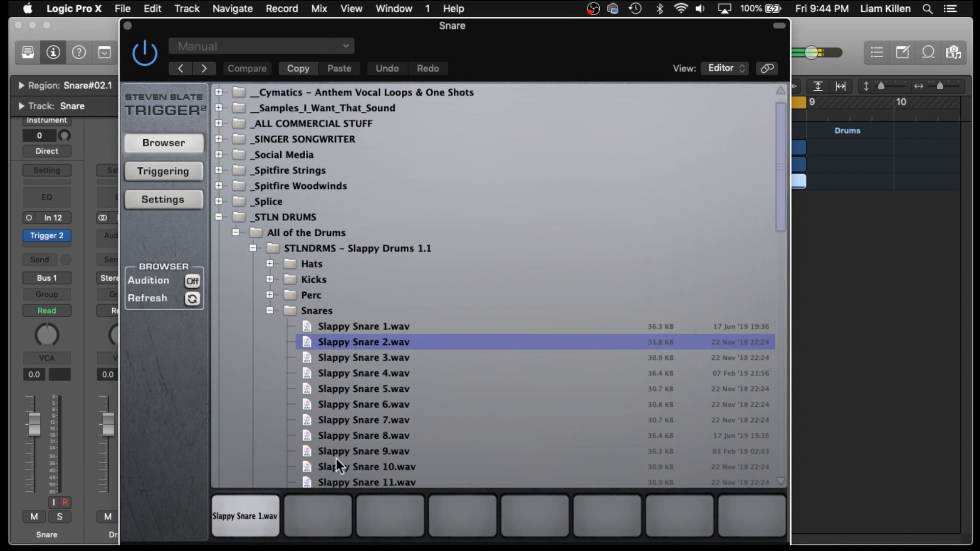
pyautogui.click(360, 359)
pyautogui.moveTo(360, 356); pyautogui.dragTo(245, 516)
pyautogui.moveTo(359, 356); pyautogui.dragTo(245, 513)
pyautogui.moveTo(356, 353); pyautogui.dragTo(255, 501)
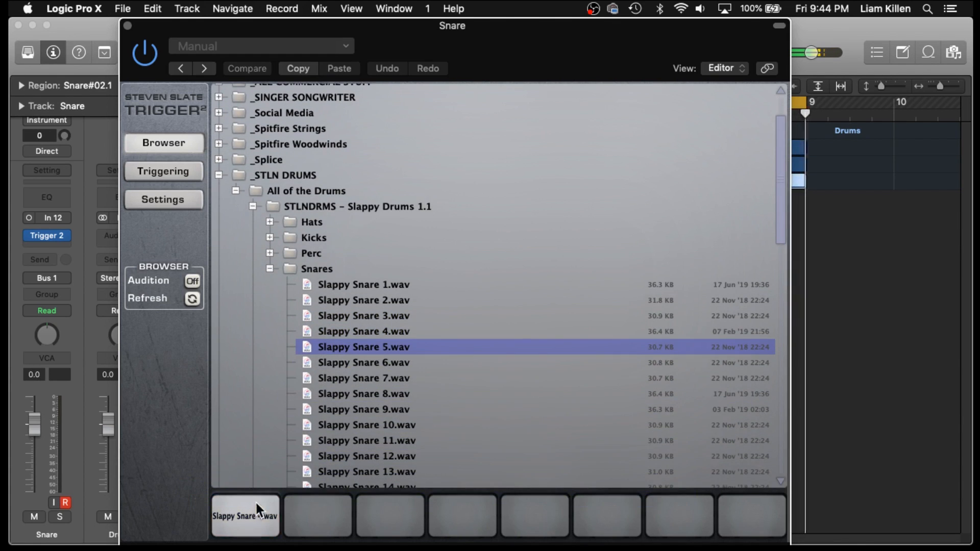
pyautogui.moveTo(341, 366); pyautogui.dragTo(262, 497)
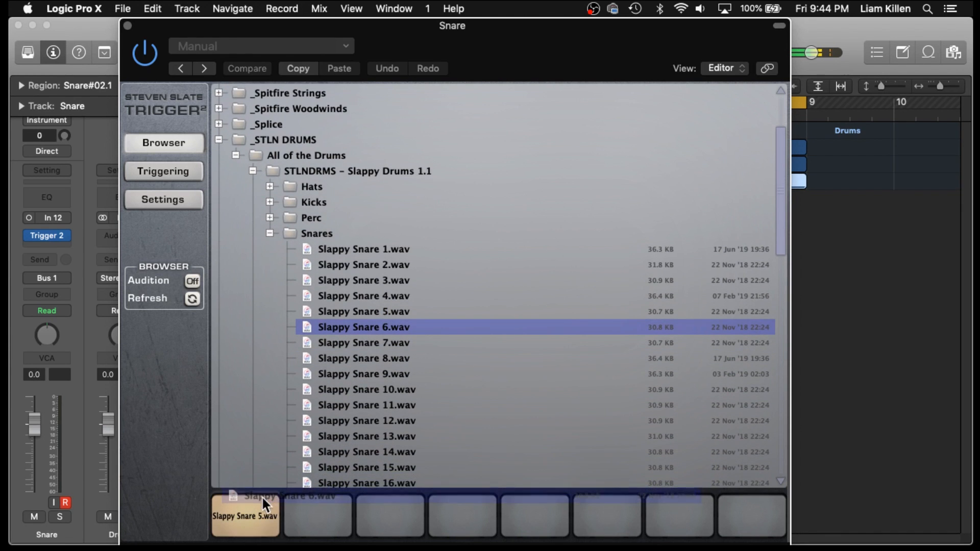
pyautogui.moveTo(328, 344); pyautogui.dragTo(256, 499)
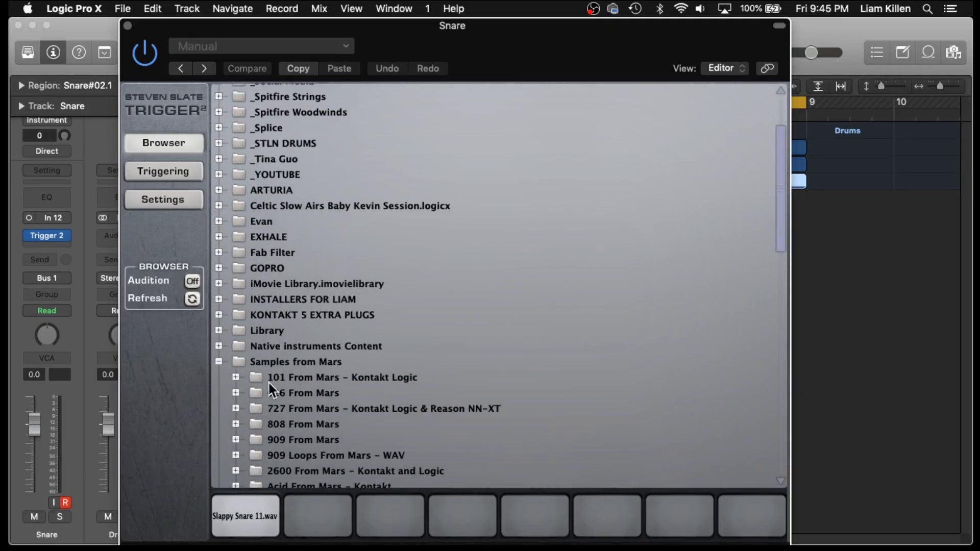
# Load Snare_Clean_C_808_05.wav from the 808 From Mars folder into the snare trigger's first slot and close the plug-in.
pyautogui.click(235, 424)
pyautogui.scroll(-3, 370, 393)
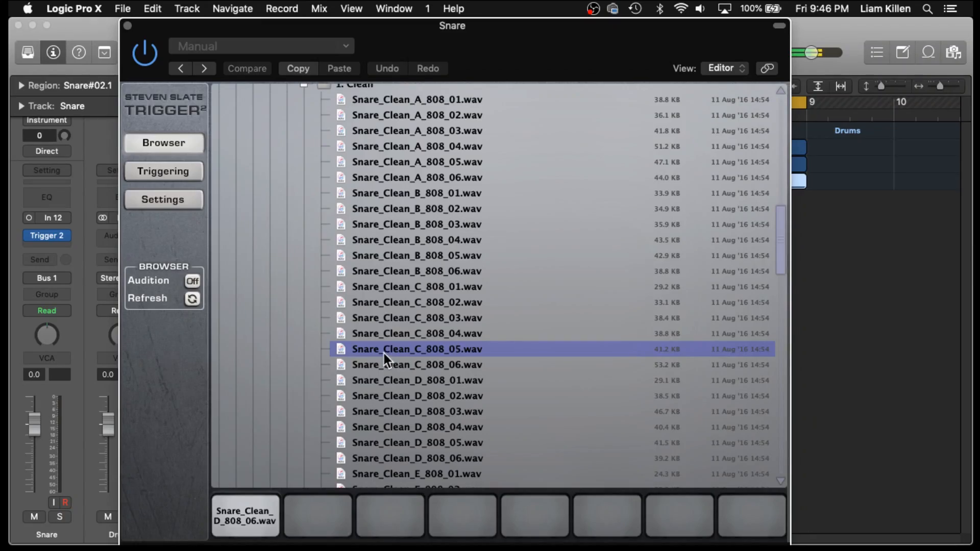
pyautogui.moveTo(384, 347); pyautogui.dragTo(279, 505)
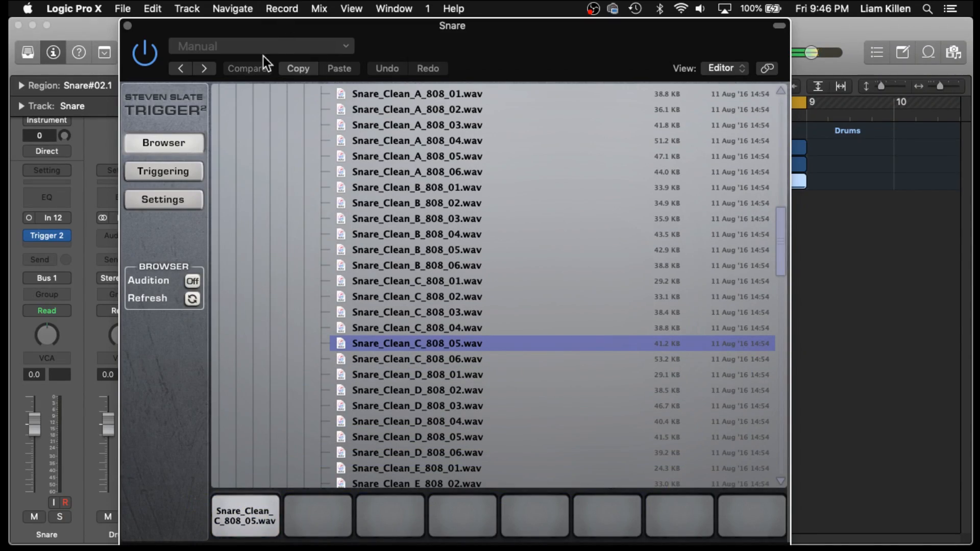
pyautogui.click(127, 28)
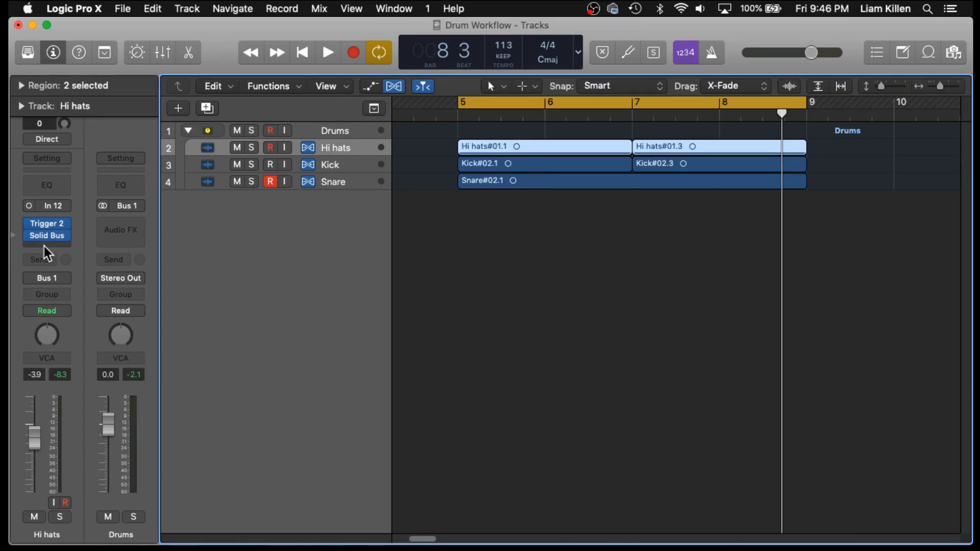
# Set the Hi hats track's Solid Bus Comp side chain to Snare (Audio 3) and adjust its release during playback.
pyautogui.click(44, 237)
pyautogui.click(481, 59)
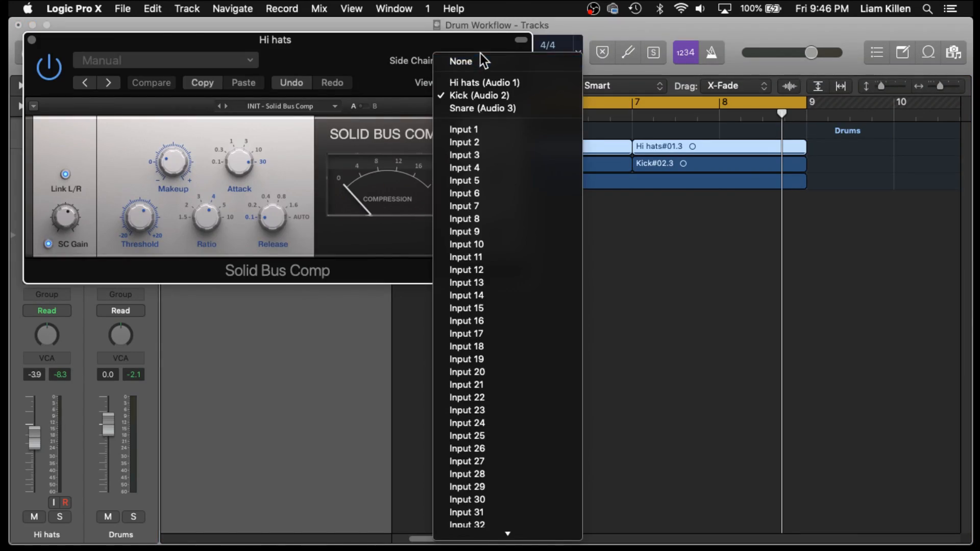
pyautogui.click(476, 106)
pyautogui.press('space')
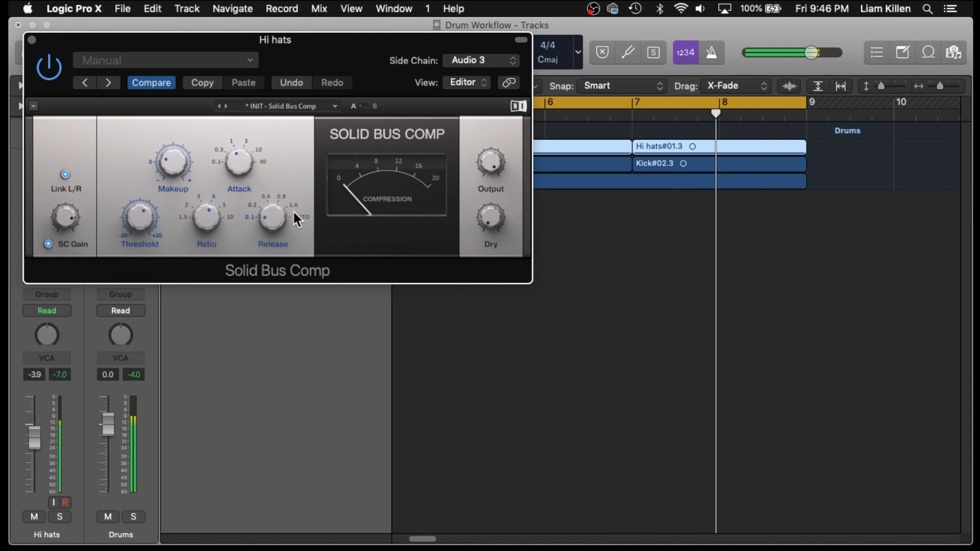
pyautogui.moveTo(267, 224); pyautogui.dragTo(270, 217)
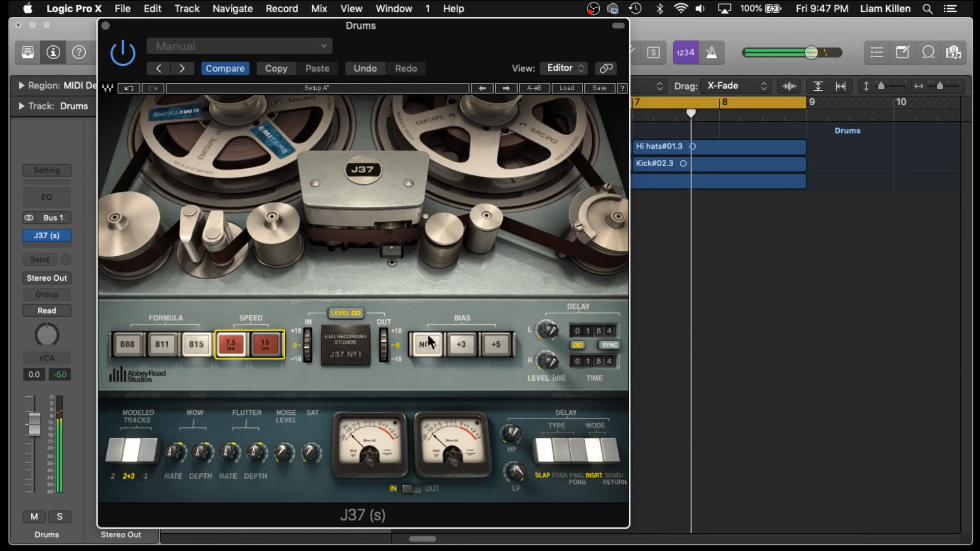
# Raise the saturation of the J37 tape plug-in on the Drums stack and save the project.
pyautogui.moveTo(311, 453); pyautogui.dragTo(311, 433)
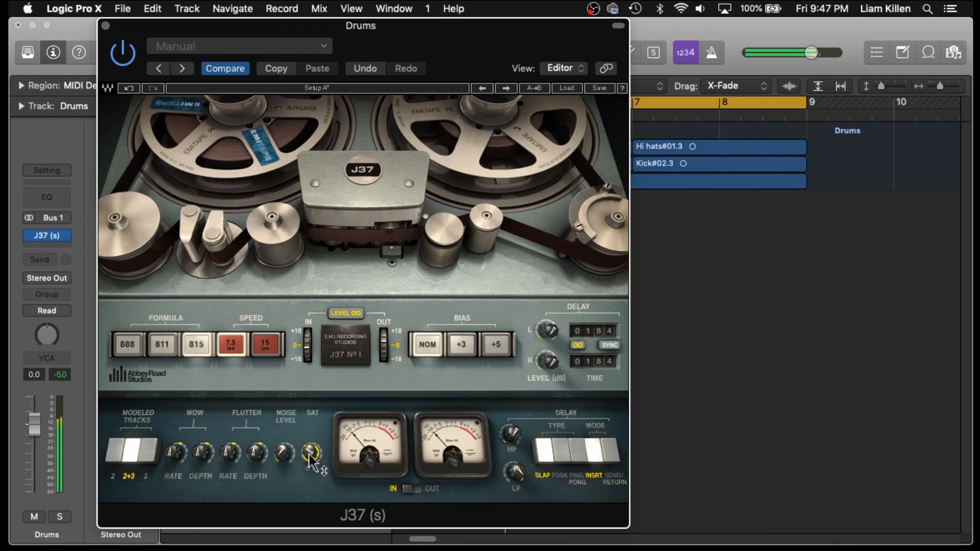
pyautogui.press('super+s')
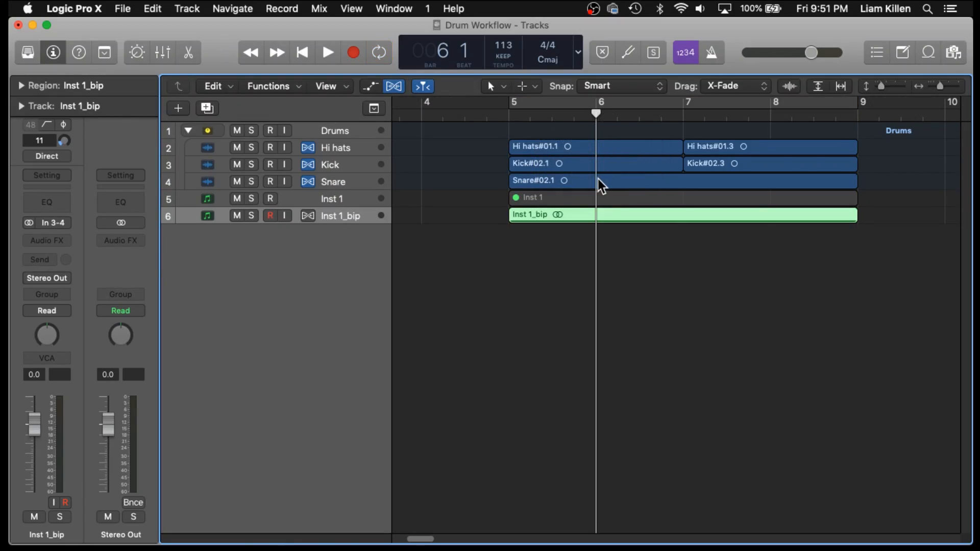
# Split the Inst 1_bip region at bar 6 and rearrange it so its first bar starts at bar 8 and the rest at bar 5.
pyautogui.press('super+t')
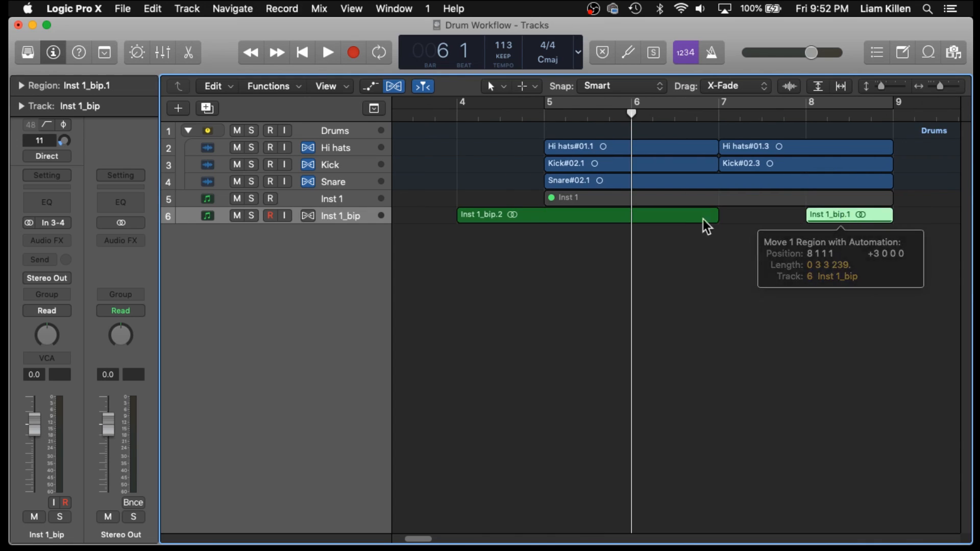
pyautogui.moveTo(666, 218); pyautogui.dragTo(755, 216)
pyautogui.click(544, 112)
pyautogui.press('space')
pyautogui.hscroll(1, 547, 175)
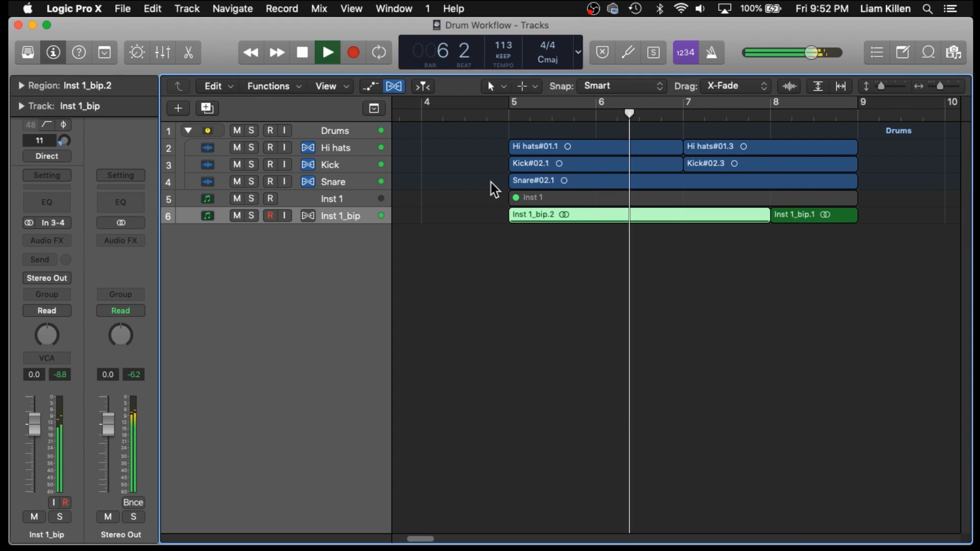
# Turn on cycle mode and copy the eight regions on all tracks from bar 5 to bar 9.
pyautogui.press('c')
pyautogui.hscroll(3, 574, 193)
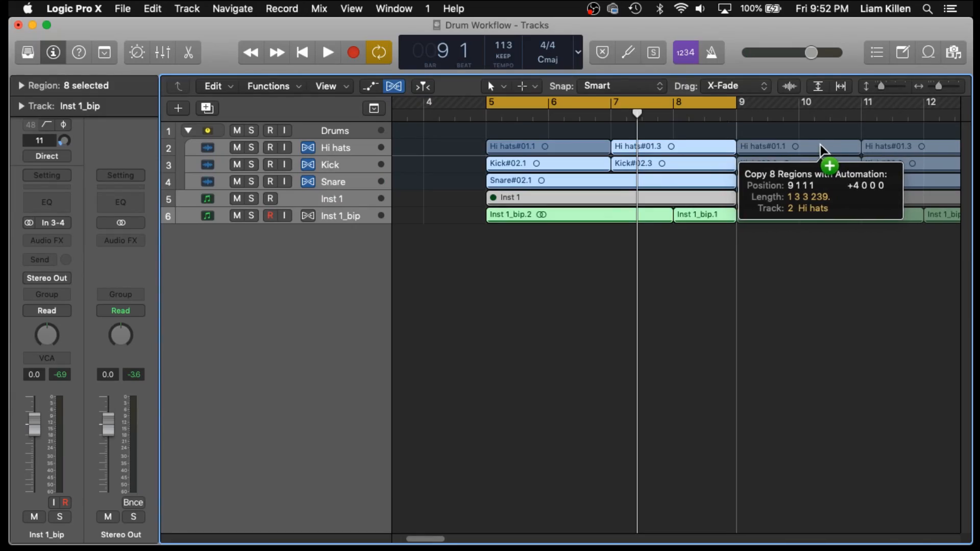
pyautogui.moveTo(820, 144); pyautogui.dragTo(822, 148)
pyautogui.hscroll(2, 705, 179)
# Replace the Inst 1_bip region at bar 8 with a copy of the bar 7 section, split off from the preceding region.
pyautogui.click(665, 219)
pyautogui.press('Delete')
pyautogui.click(572, 115)
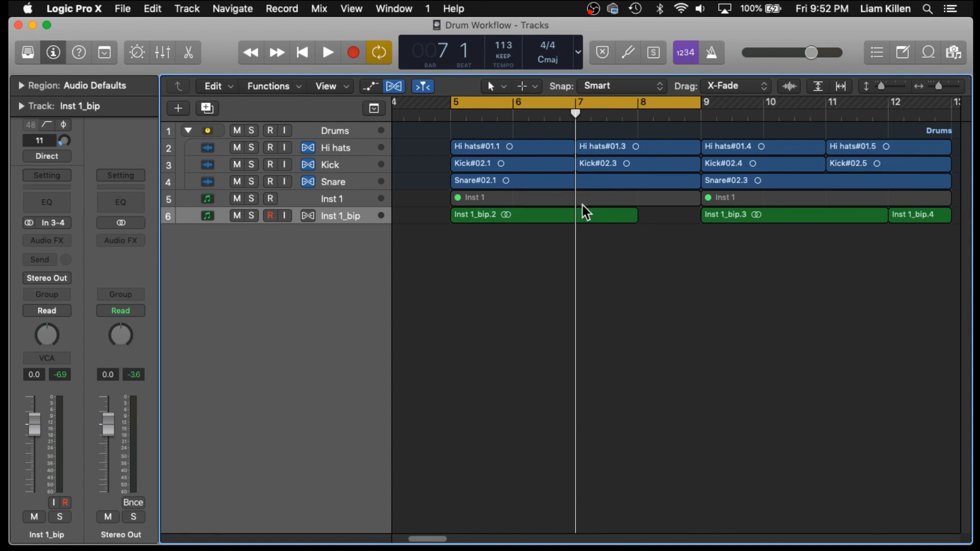
pyautogui.click(584, 215)
pyautogui.press('super+t')
pyautogui.moveTo(587, 214); pyautogui.dragTo(648, 216)
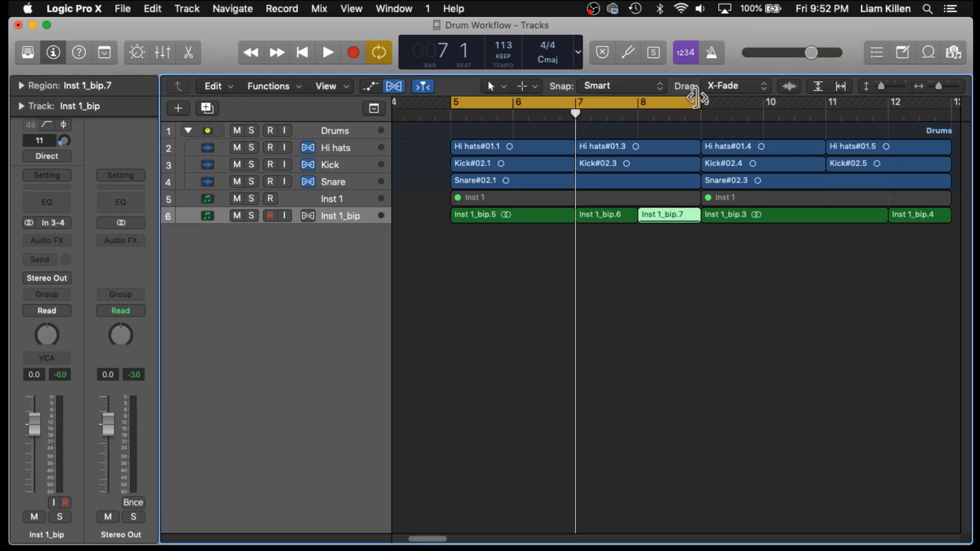
# Extend the cycle range to bar 13 and play back the longer arrangement.
pyautogui.moveTo(697, 97); pyautogui.dragTo(943, 131)
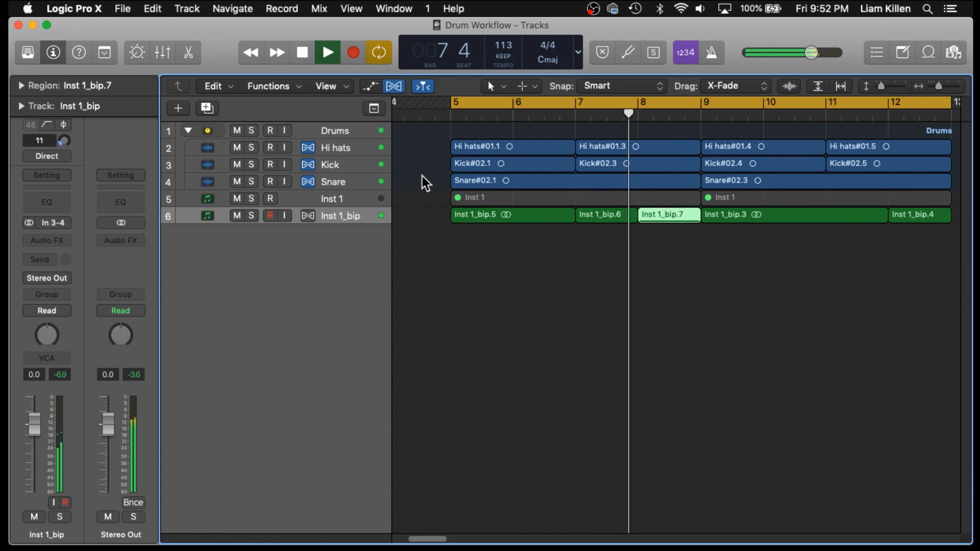
pyautogui.click(417, 190)
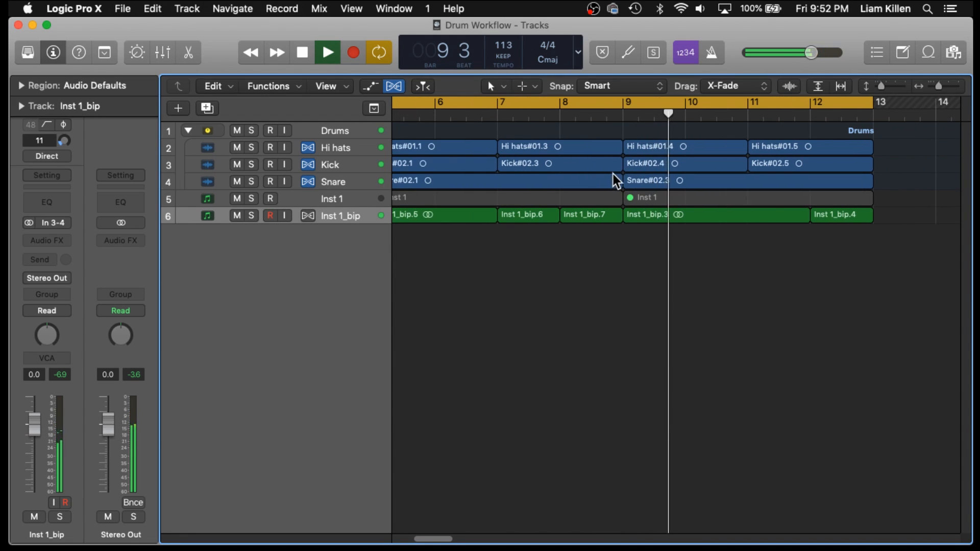
# Hide the muted Inst 1 software instrument track.
pyautogui.click(339, 198)
pyautogui.rightClick(335, 200)
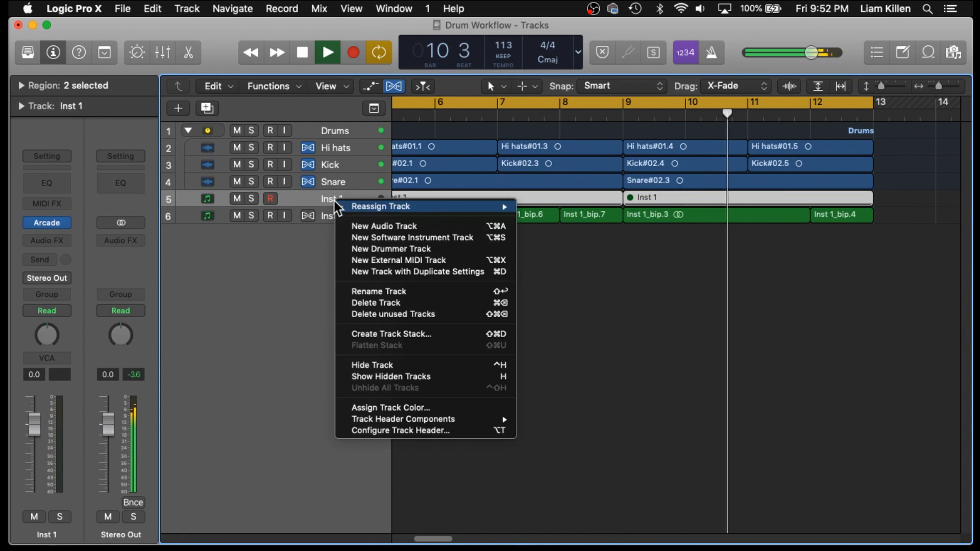
pyautogui.click(390, 365)
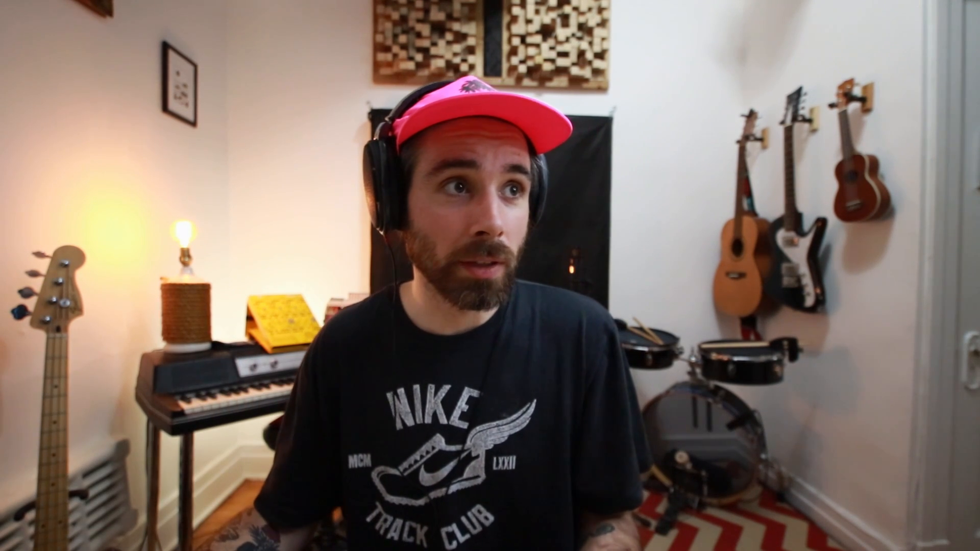
# Create a summing stack containing the Inst 1_bip track and name it Keys.
pyautogui.press('space')
pyautogui.rightClick(337, 199)
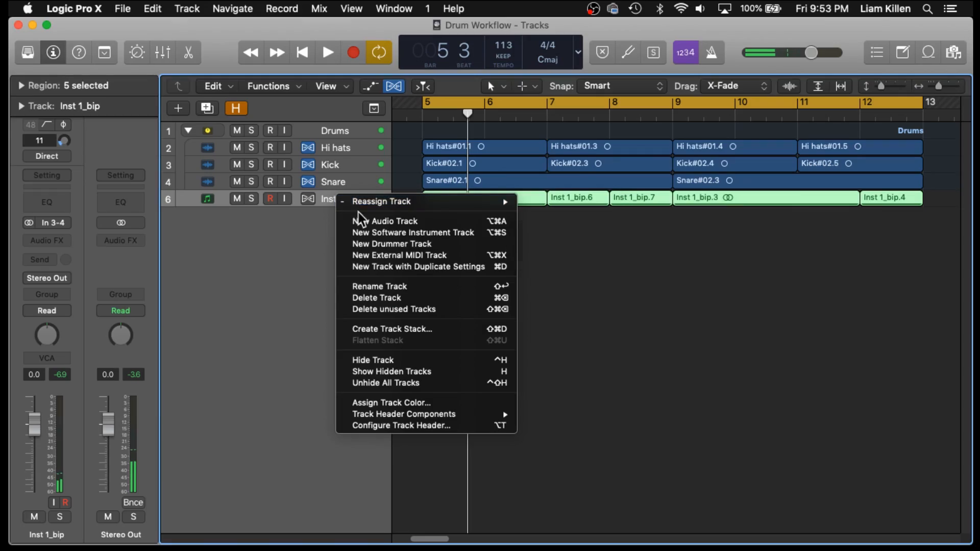
pyautogui.click(377, 330)
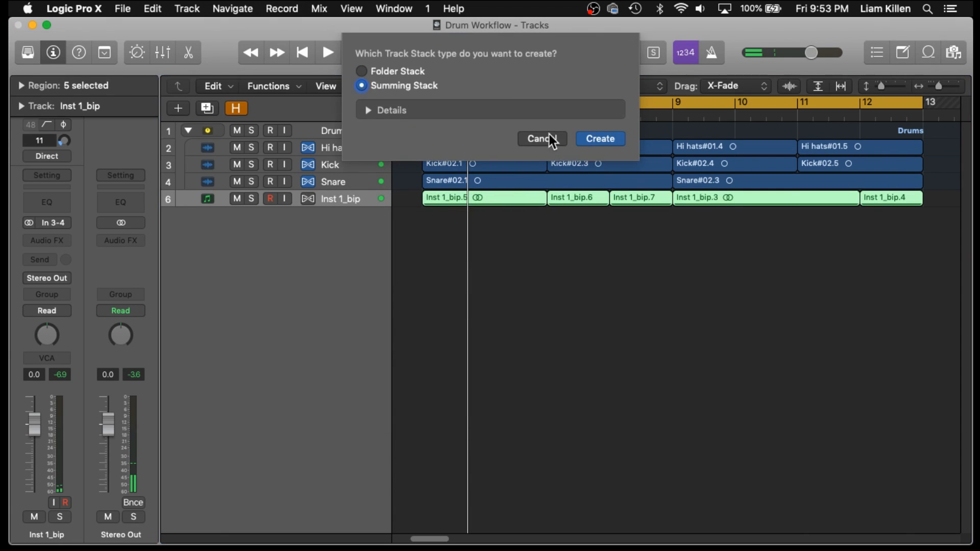
pyautogui.click(603, 143)
pyautogui.doubleClick(342, 199)
pyautogui.write('Keys')
pyautogui.press('Return')
# Insert Solid Bus Comp on the Keys stack and set its side chain to Bus 1, fed by Hi hats, Kick and Snare.
pyautogui.click(27, 243)
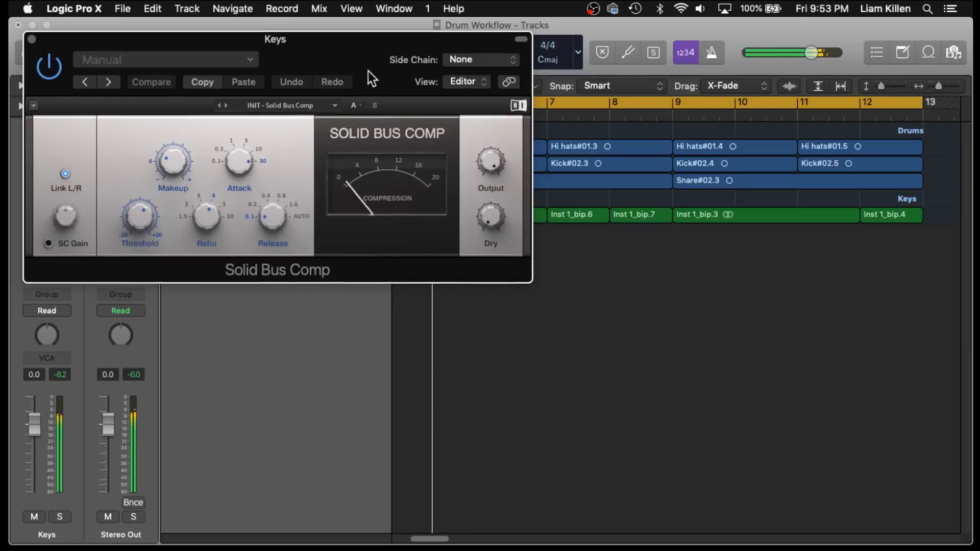
pyautogui.moveTo(369, 73); pyautogui.dragTo(488, 49)
pyautogui.click(626, 46)
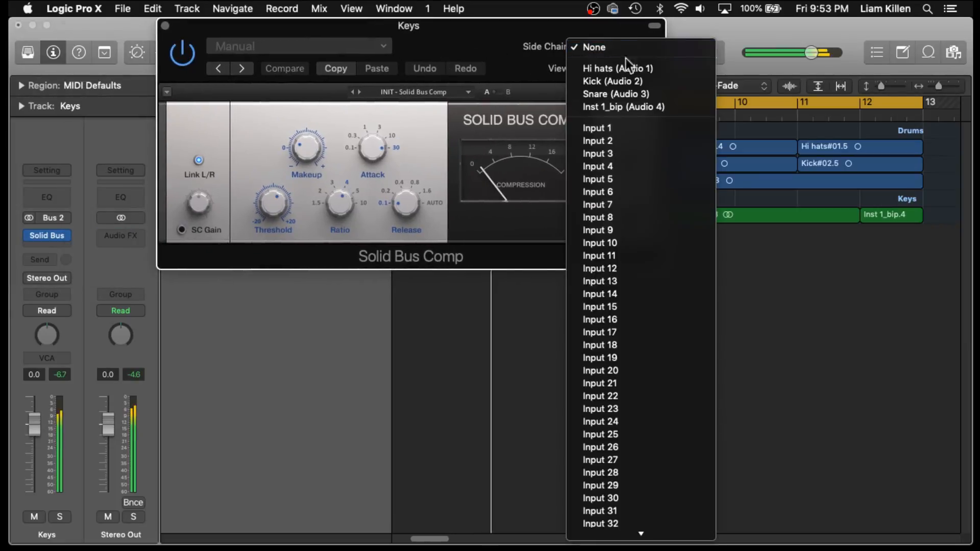
pyautogui.scroll(-3, 639, 423)
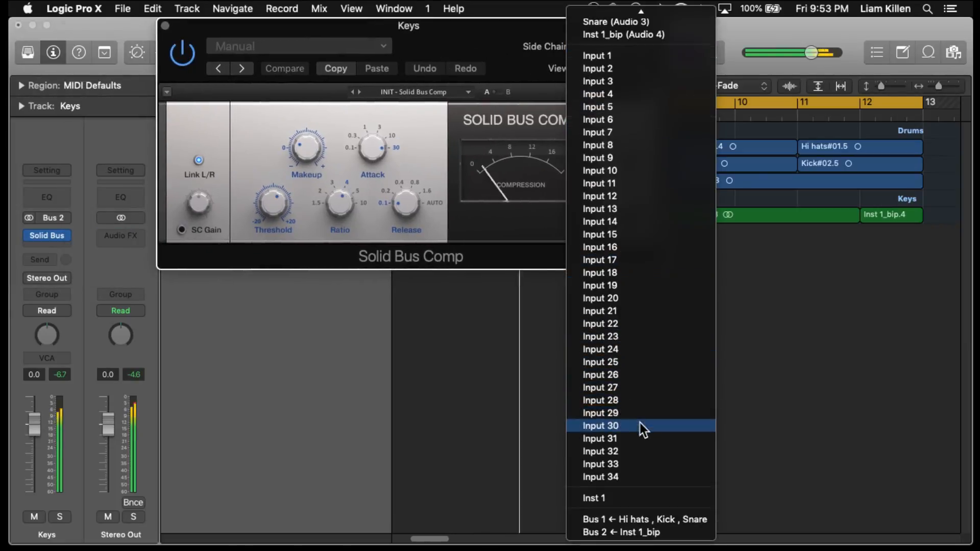
pyautogui.click(644, 517)
# Enable the Keys compressor's side-chain input and set attack to 1, release to 0.2 and SC Gain to about +1.4 dB.
pyautogui.click(184, 227)
pyautogui.moveTo(201, 196); pyautogui.dragTo(200, 206)
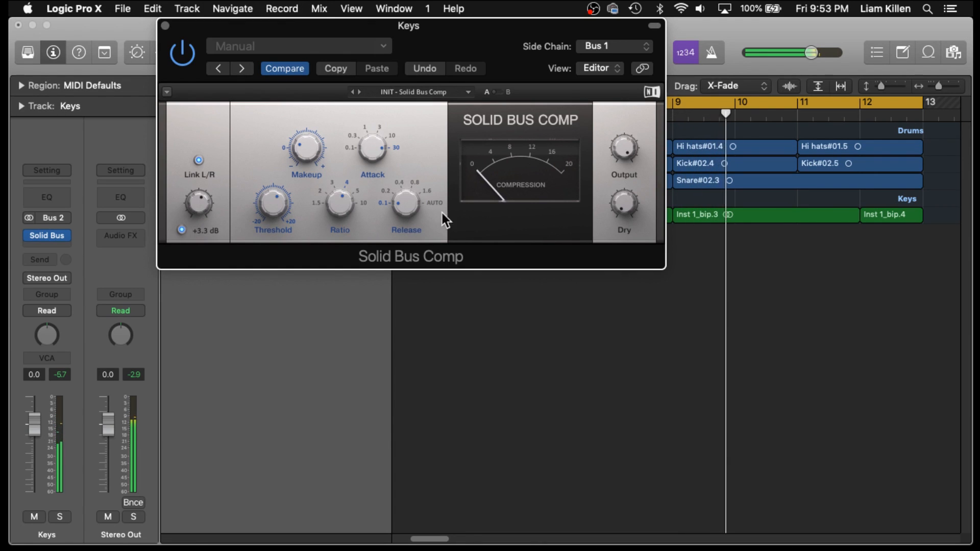
pyautogui.moveTo(376, 150)
pyautogui.mouseDown()
pyautogui.moveTo(376, 184)
pyautogui.moveTo(406, 196)
pyautogui.moveTo(375, 142)
pyautogui.mouseUp()
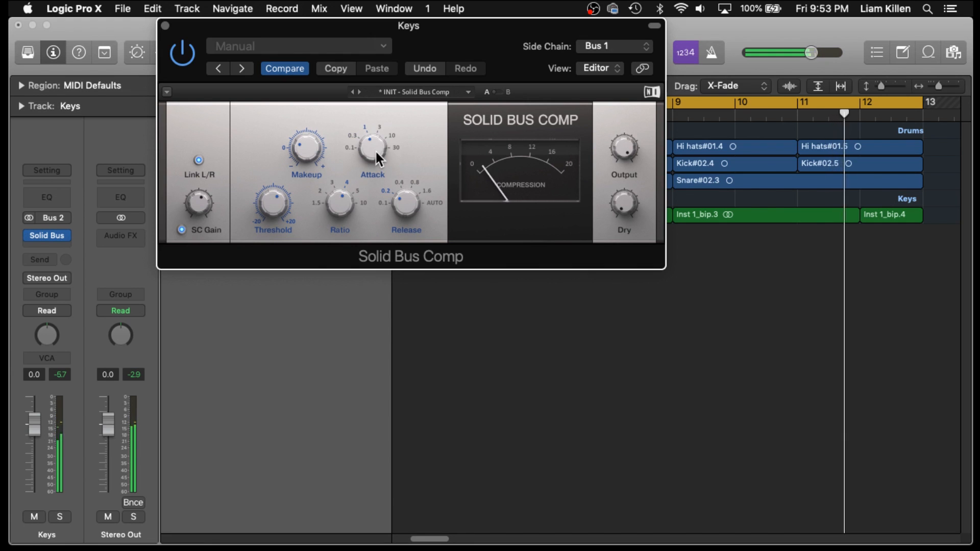
pyautogui.moveTo(200, 207); pyautogui.dragTo(200, 217)
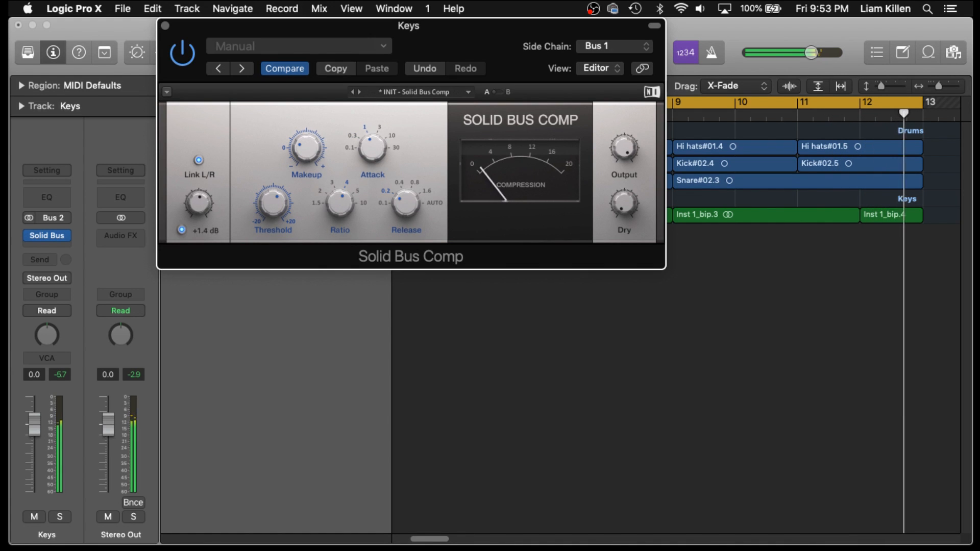